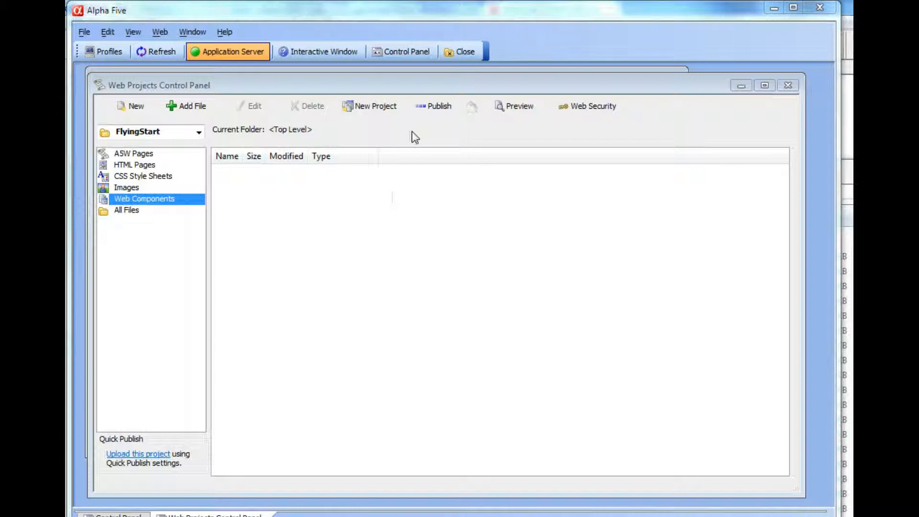
# Create a new file using the Flying Start Genie in the FlyingStart web project.
pyautogui.click(131, 112)
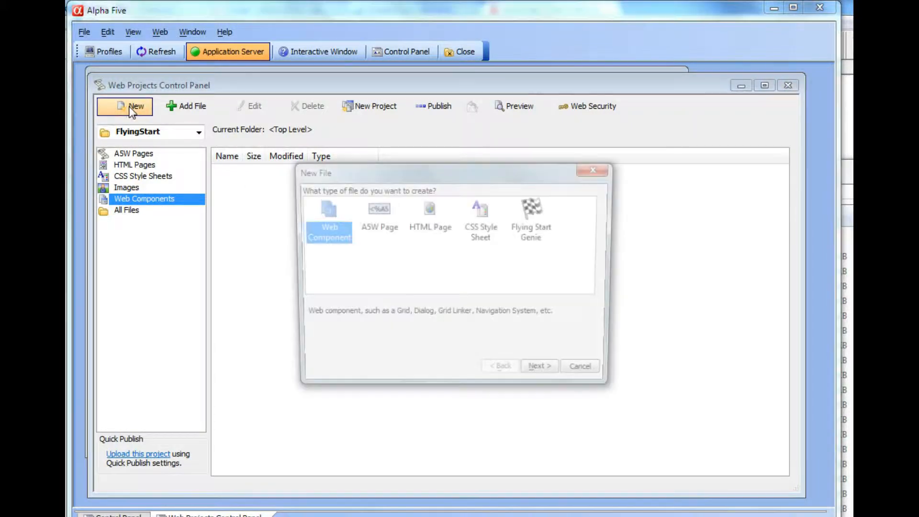
pyautogui.click(530, 216)
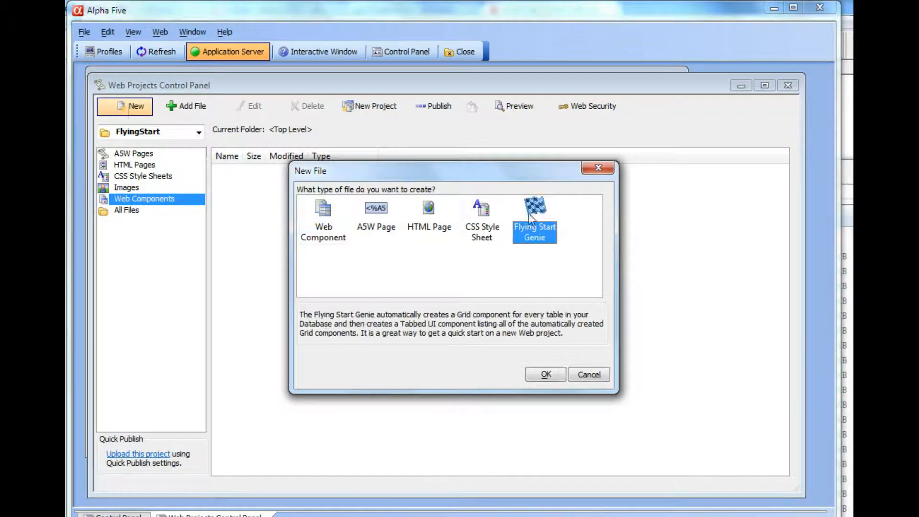
pyautogui.click(547, 373)
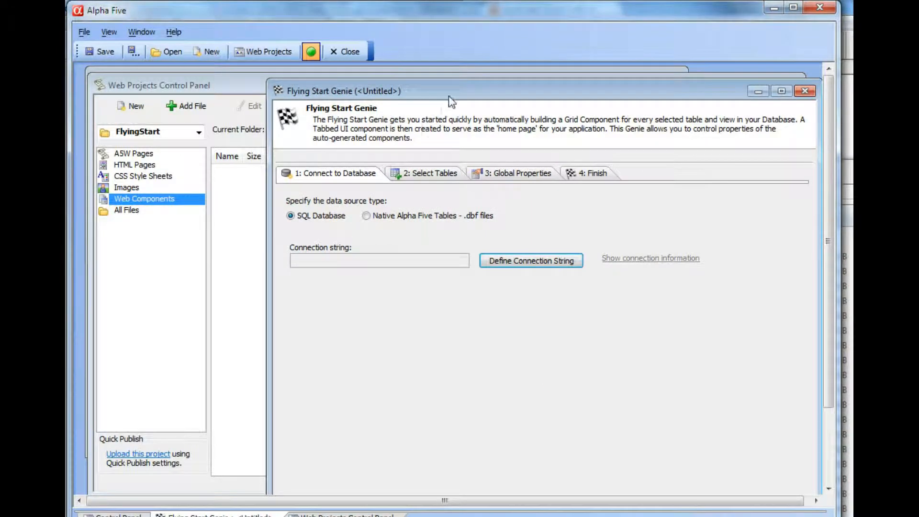
# Define the genie's connection string by choosing the named connection SQLServer_NW.
pyautogui.moveTo(449, 96); pyautogui.dragTo(318, 66)
pyautogui.click(366, 232)
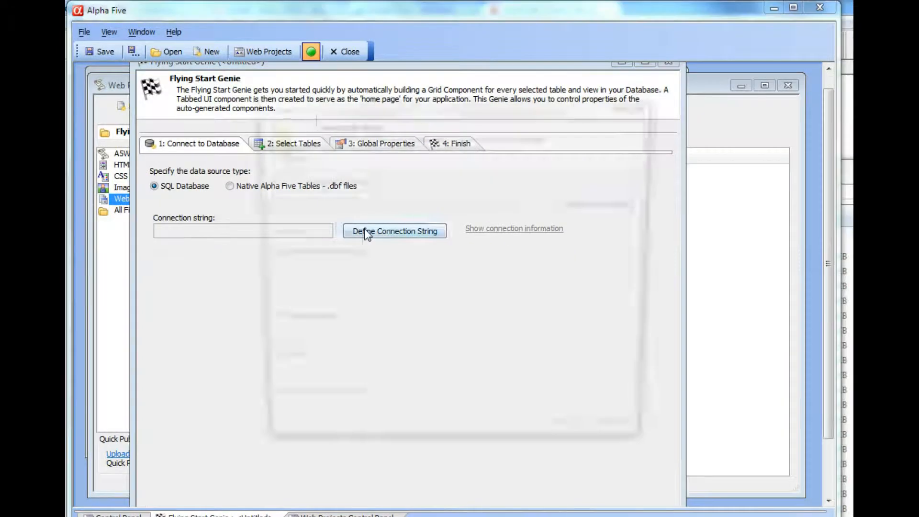
pyautogui.click(465, 206)
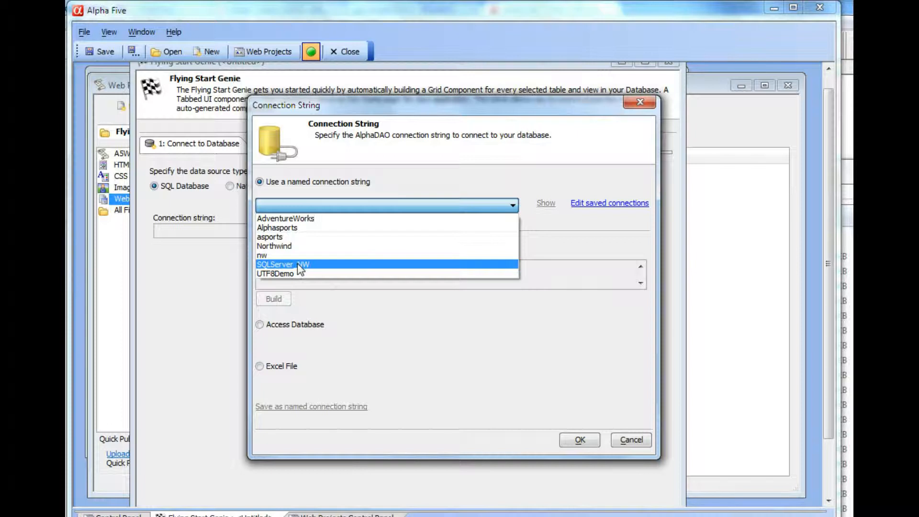
pyautogui.click(297, 264)
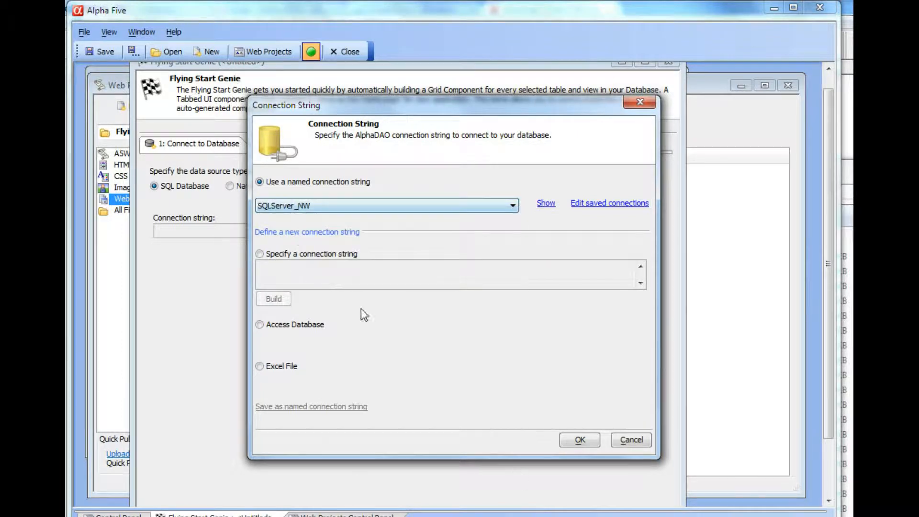
pyautogui.click(569, 440)
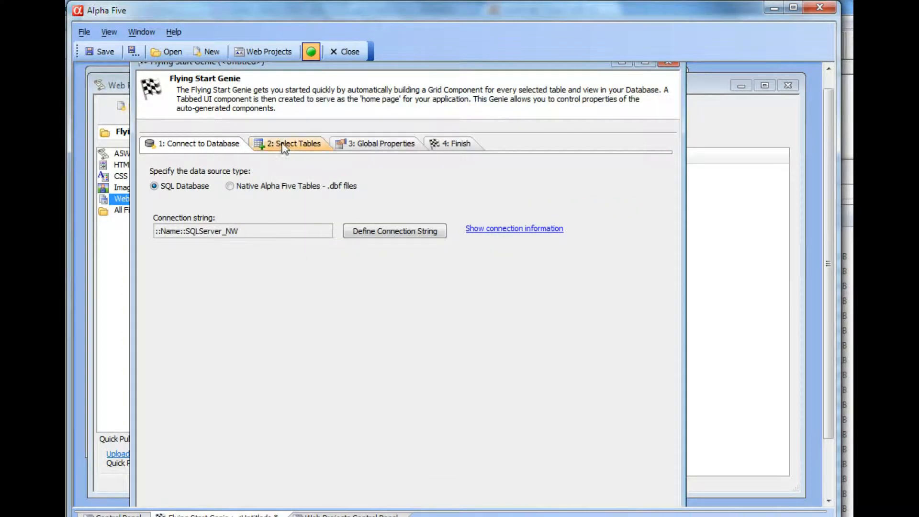
# On the Select Tables page, filter the available object types to exclude Views.
pyautogui.click(283, 144)
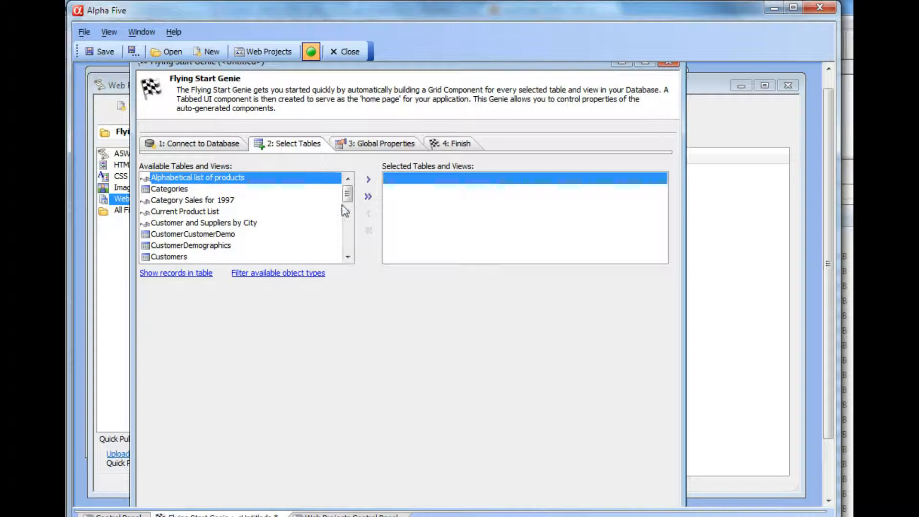
pyautogui.moveTo(348, 197)
pyautogui.mouseDown()
pyautogui.moveTo(348, 241)
pyautogui.moveTo(354, 194)
pyautogui.mouseUp()
pyautogui.click(289, 273)
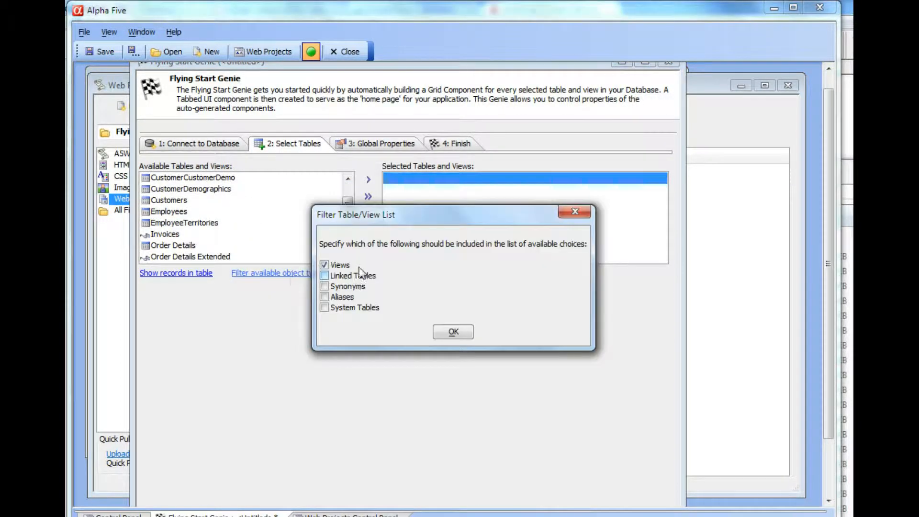
pyautogui.click(325, 265)
pyautogui.click(453, 332)
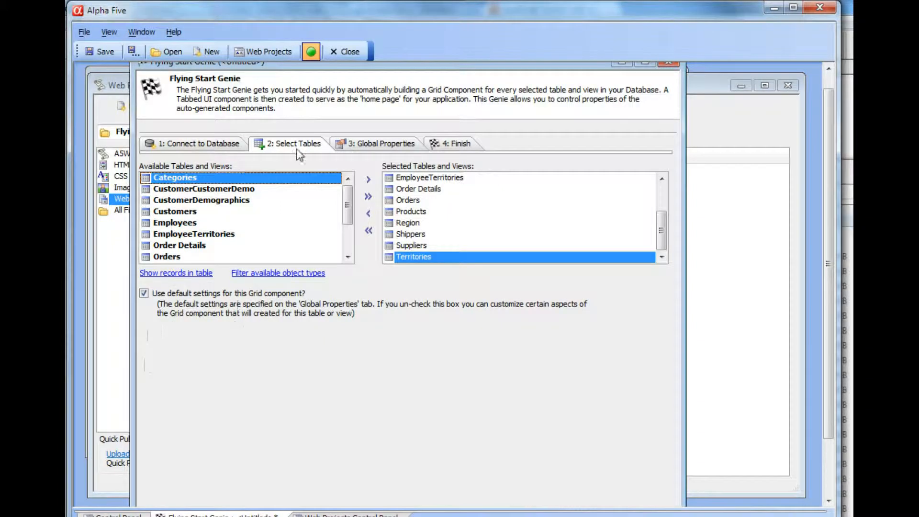
# Advance through the Global Properties and Finish pages and run Finish to build the grids and tabbed UI.
pyautogui.click(377, 145)
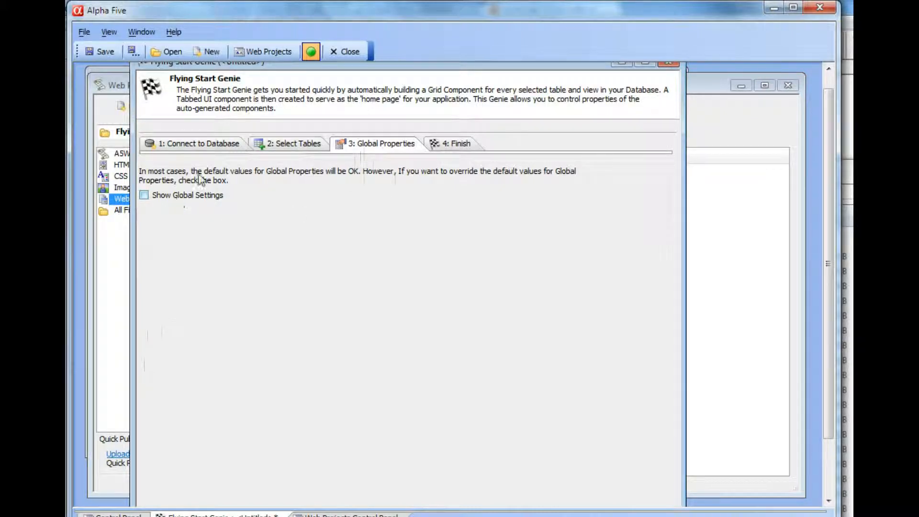
pyautogui.click(444, 143)
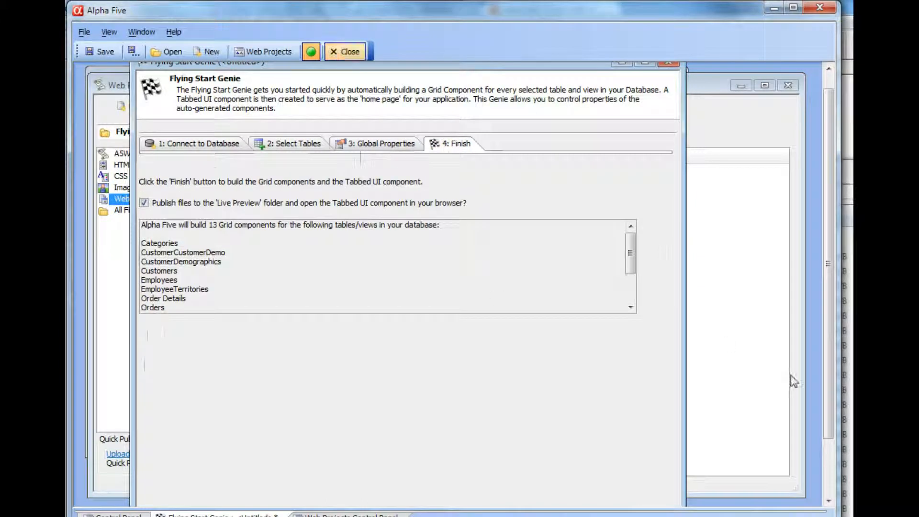
pyautogui.moveTo(828, 348); pyautogui.dragTo(826, 436)
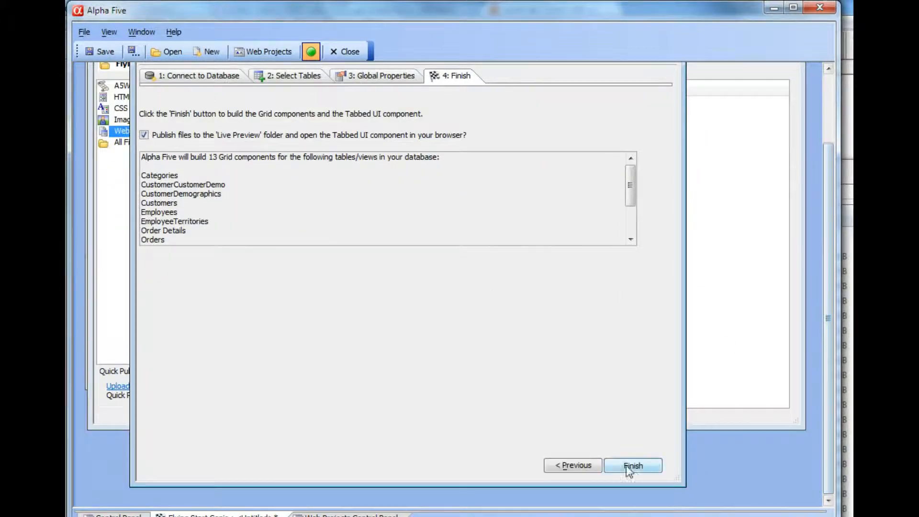
pyautogui.click(631, 467)
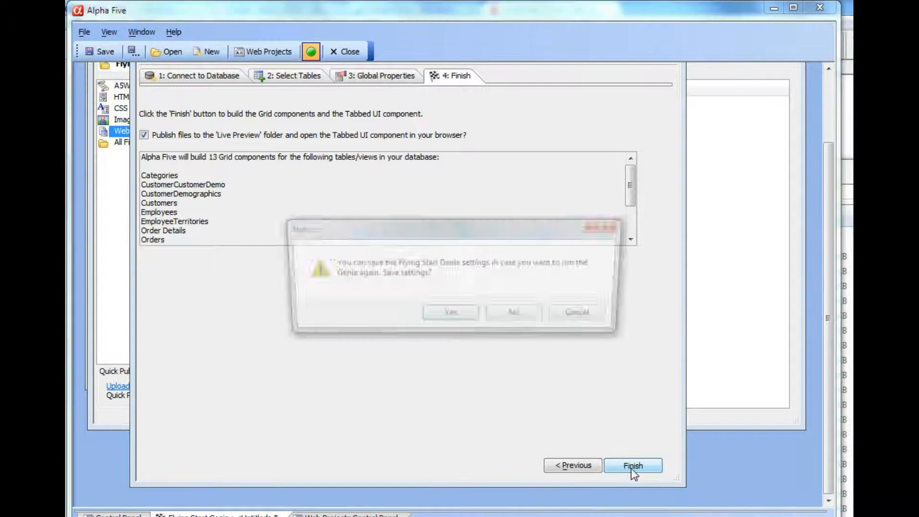
# Save the genie settings under the name Nw and acknowledge the build notice.
pyautogui.click(451, 318)
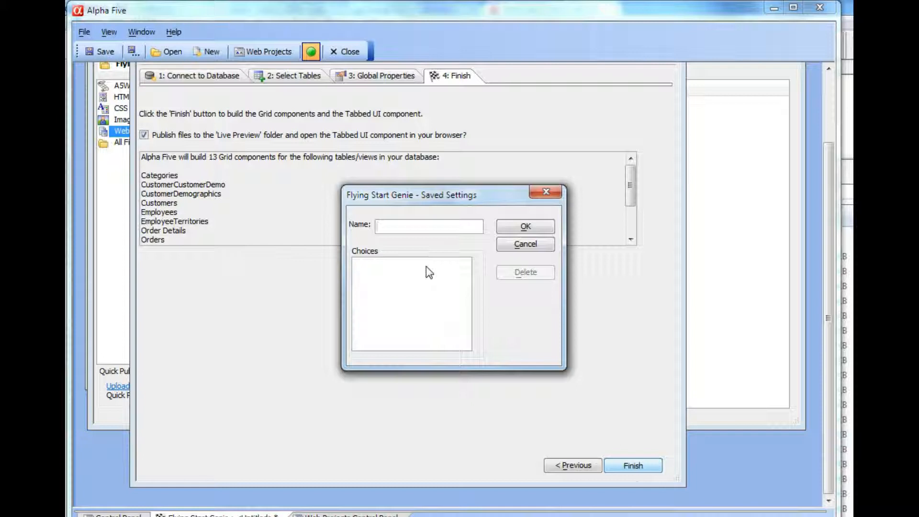
pyautogui.write('Nw')
pyautogui.click(515, 226)
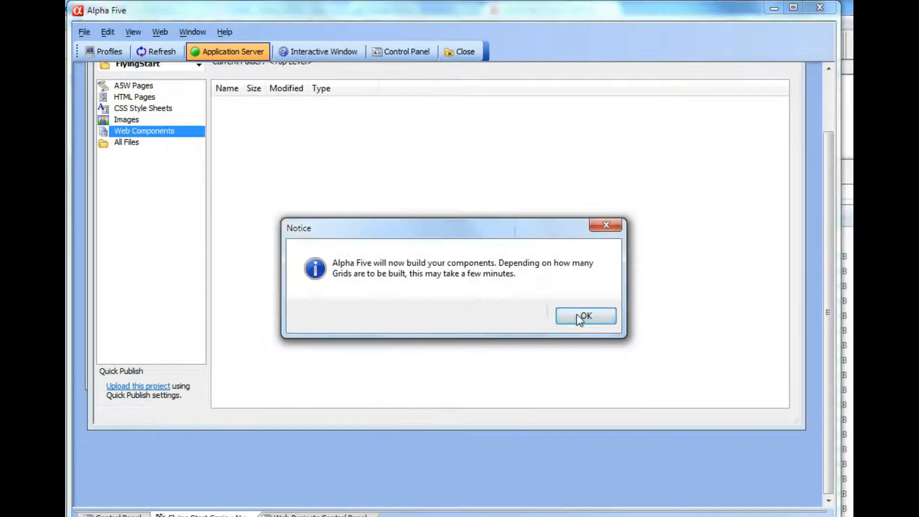
pyautogui.click(577, 314)
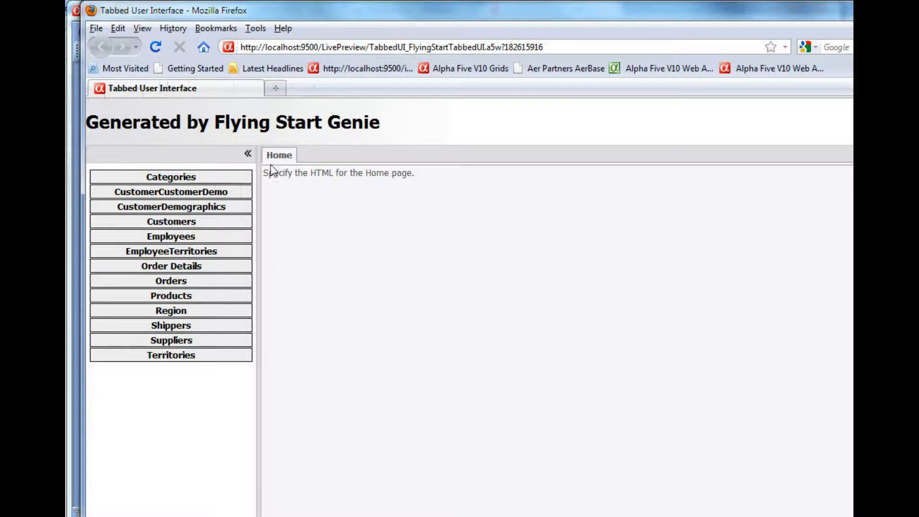
# Open each generated table grid in the tabbed interface in the browser to review them.
pyautogui.click(182, 177)
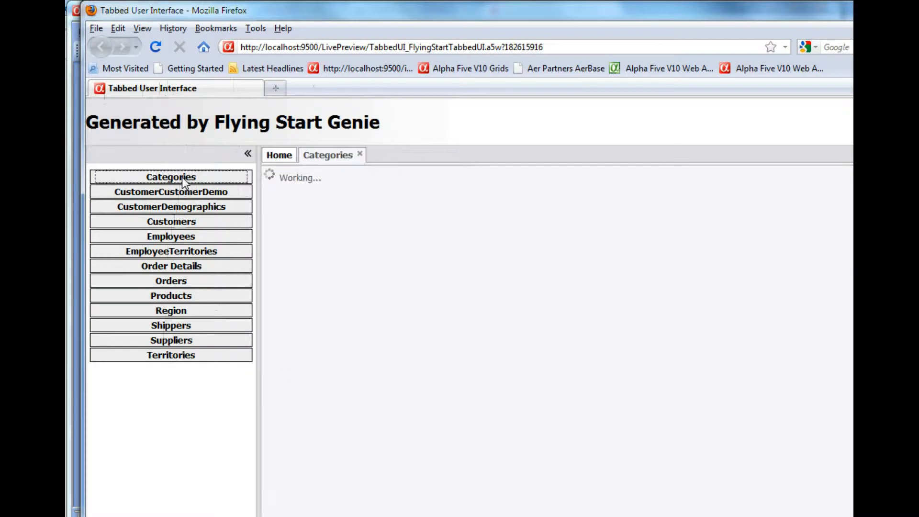
pyautogui.click(185, 194)
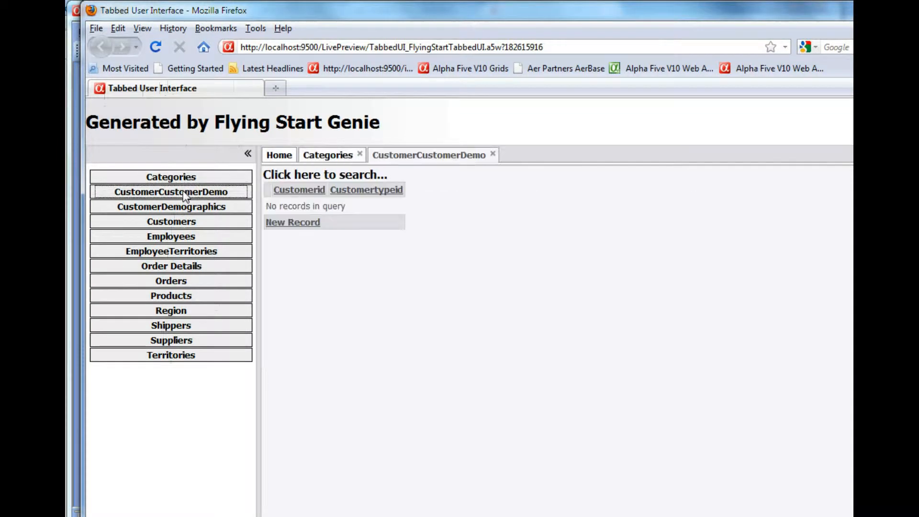
pyautogui.click(178, 223)
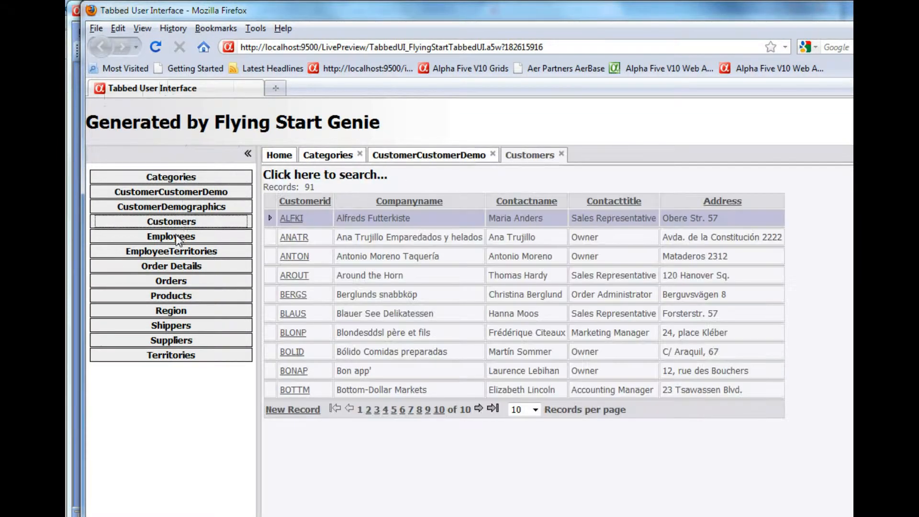
pyautogui.click(180, 238)
pyautogui.click(177, 267)
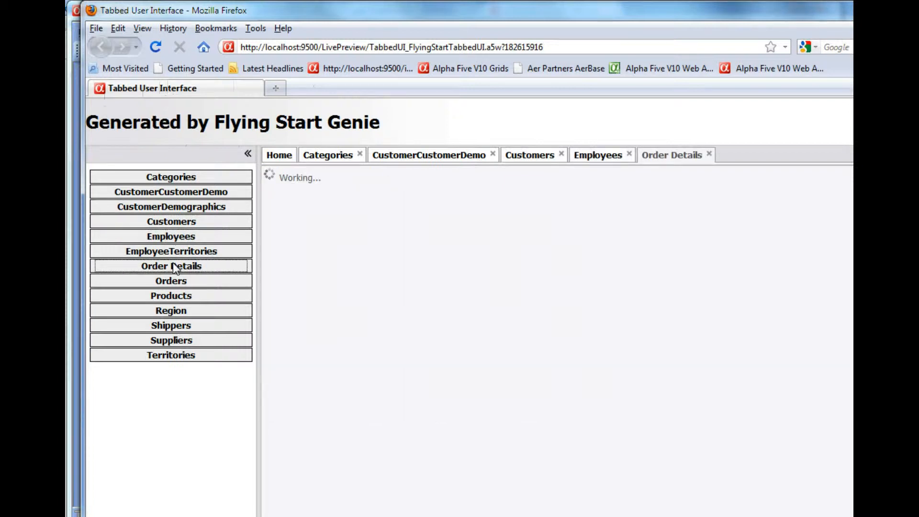
pyautogui.click(177, 285)
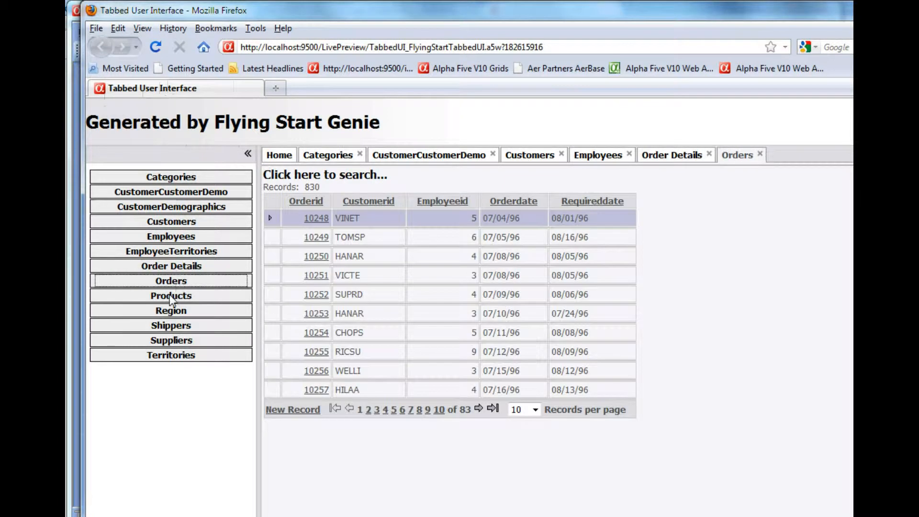
pyautogui.click(177, 297)
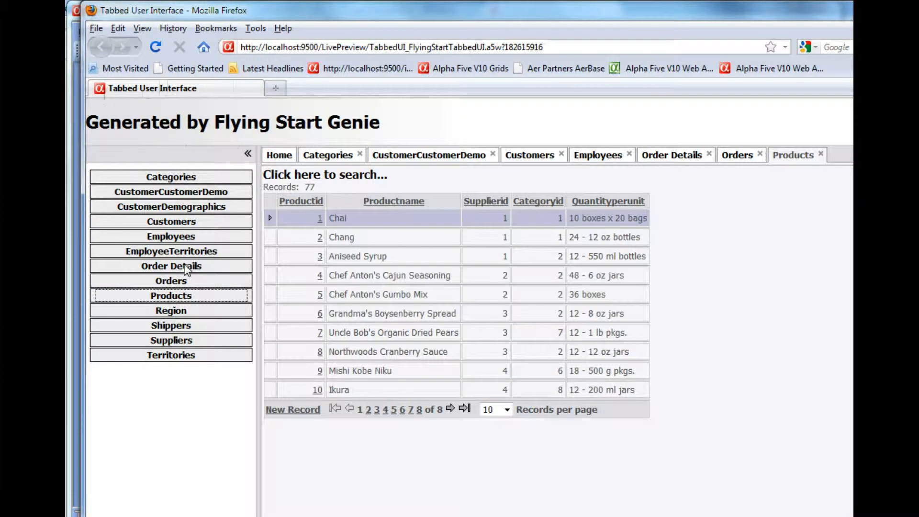
# Open and close the Products grid's search panel and the detail view of one product.
pyautogui.click(313, 178)
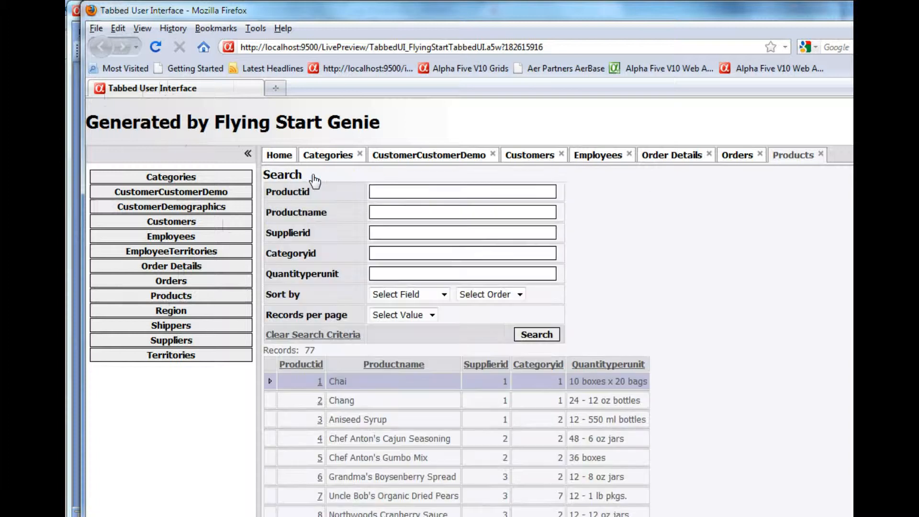
pyautogui.click(283, 175)
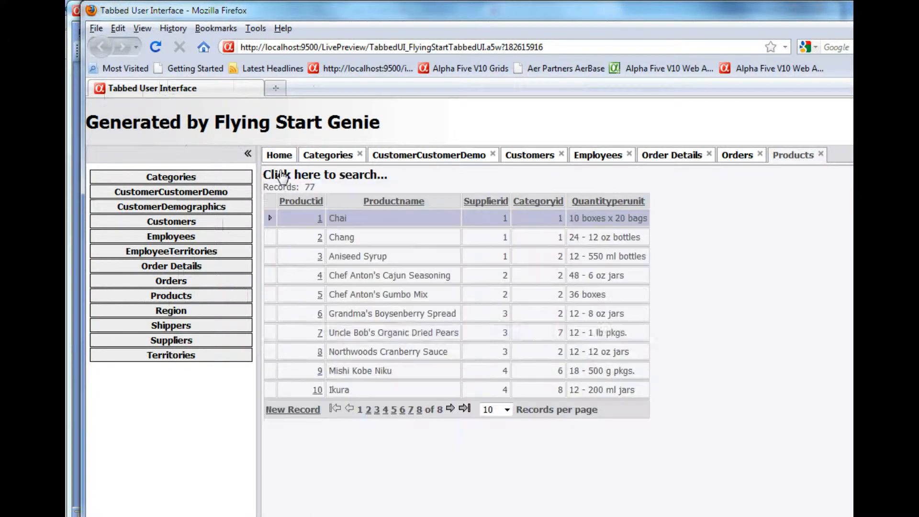
pyautogui.click(320, 295)
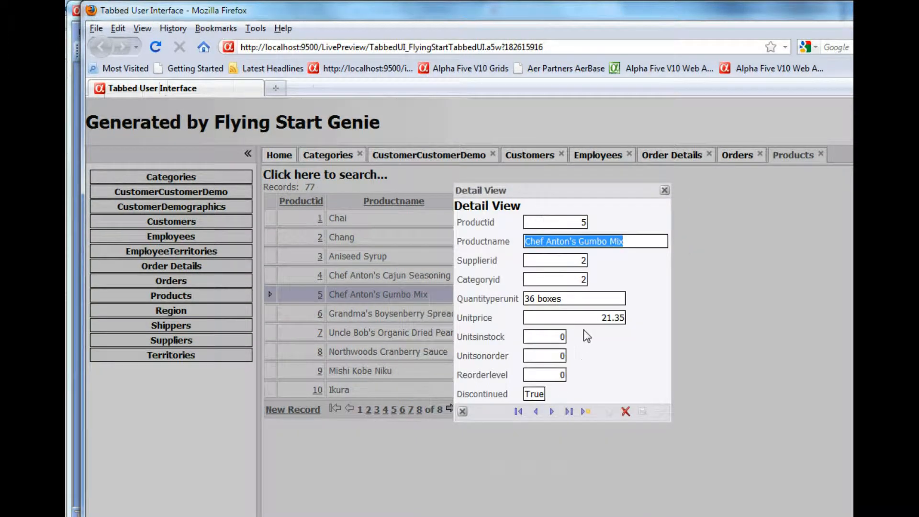
pyautogui.click(665, 190)
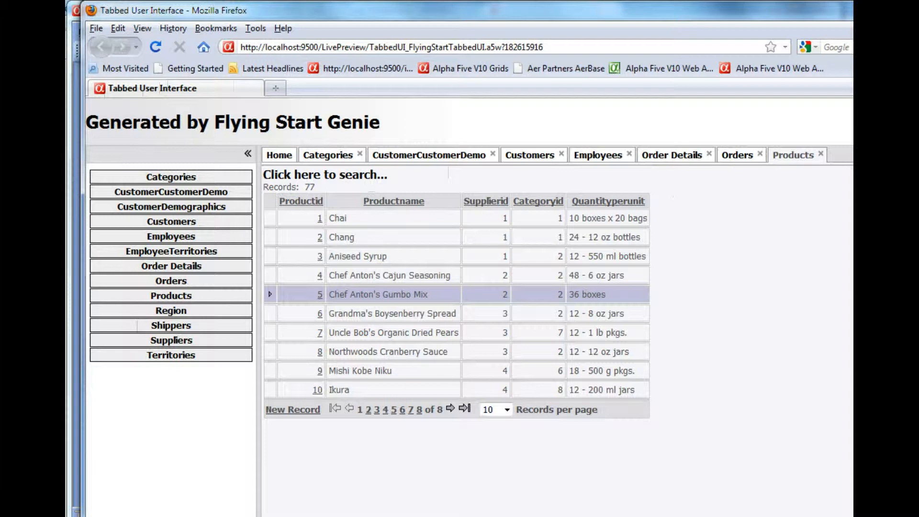
# Switch back to Alpha Five and review the generated web components in the Web Projects Control Panel.
pyautogui.hotkey('alt', 'Tab')
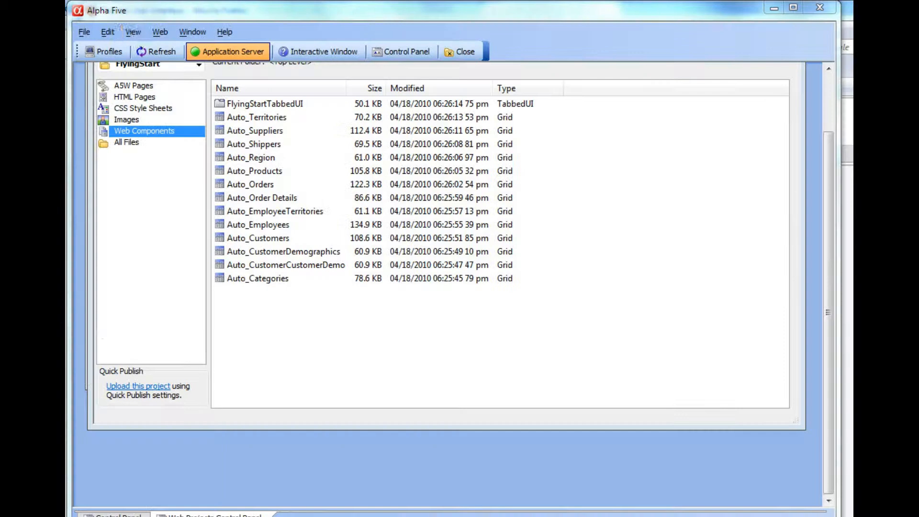
pyautogui.click(337, 53)
pyautogui.click(404, 52)
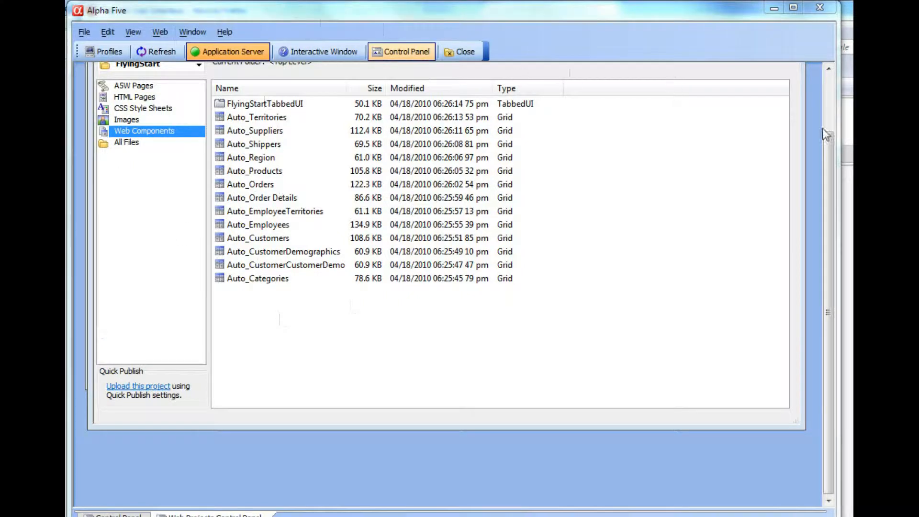
pyautogui.moveTo(828, 161); pyautogui.dragTo(835, 98)
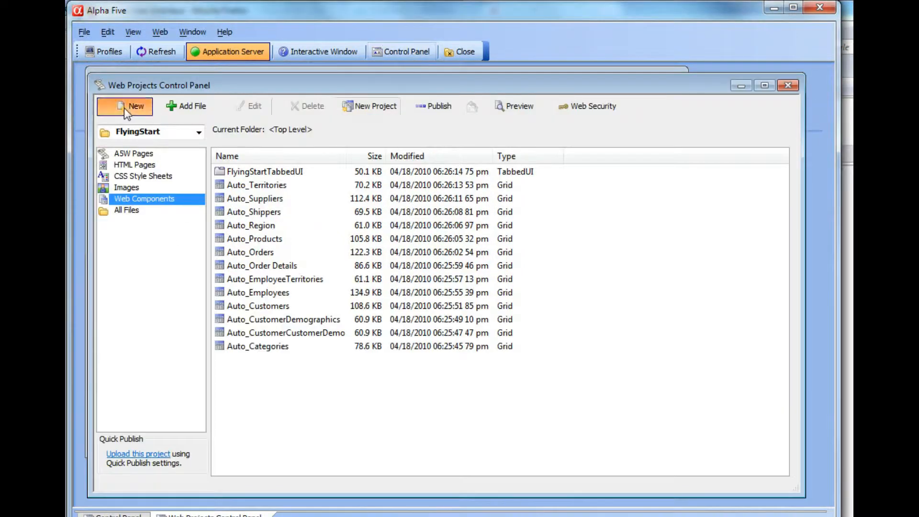
# Start a new Flying Start Genie, load the saved Nw settings, and review its connection and table pages.
pyautogui.click(125, 107)
pyautogui.click(533, 206)
pyautogui.doubleClick(532, 206)
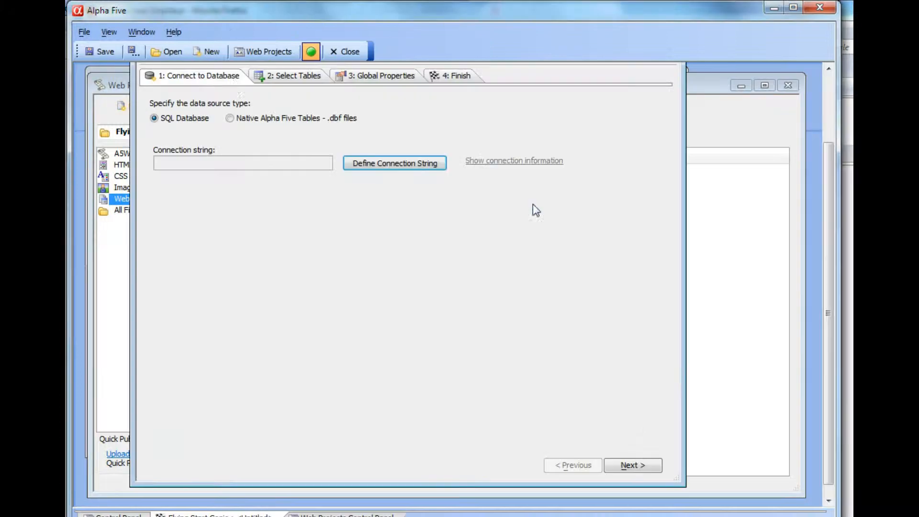
pyautogui.click(167, 52)
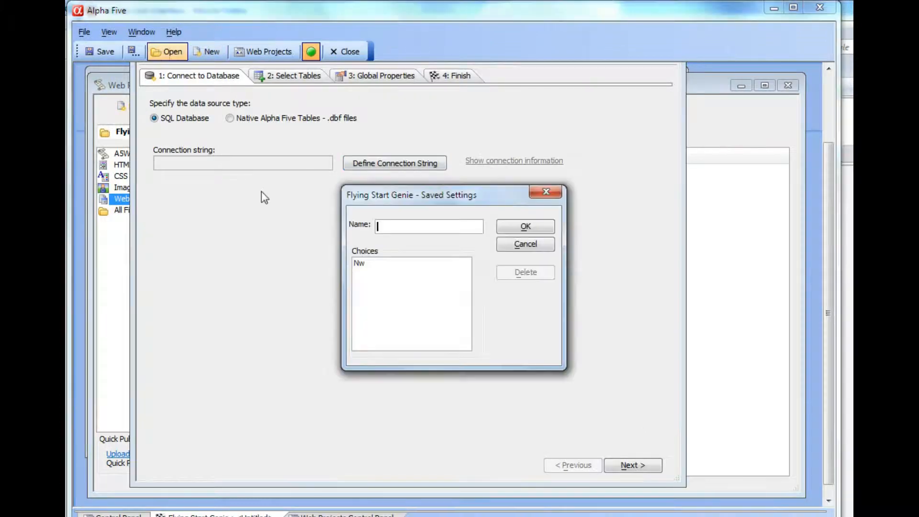
pyautogui.click(359, 263)
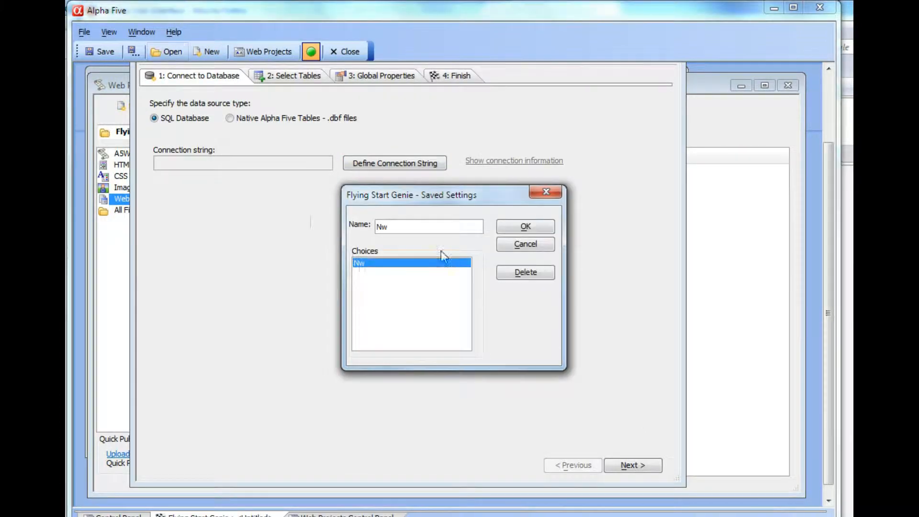
pyautogui.click(525, 226)
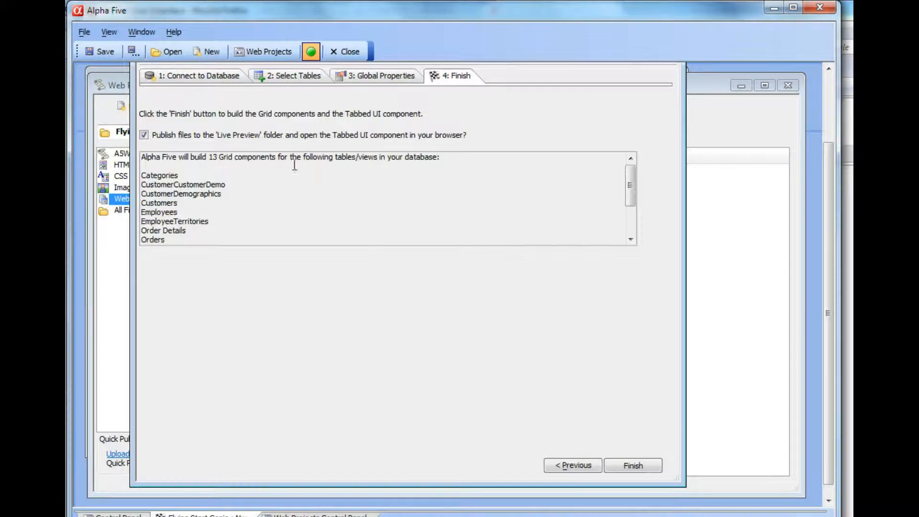
pyautogui.click(185, 79)
pyautogui.click(287, 77)
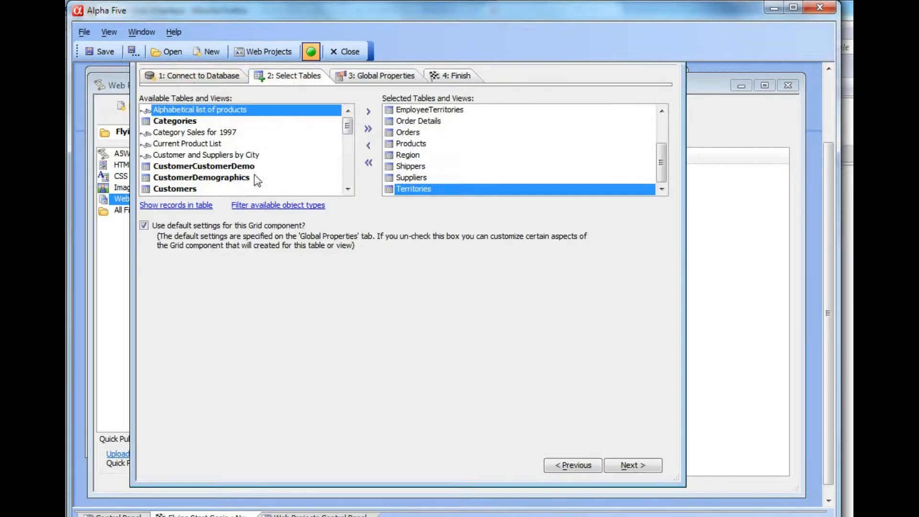
# Turn off the default grid settings for the Territories table and select its Editable property.
pyautogui.click(145, 226)
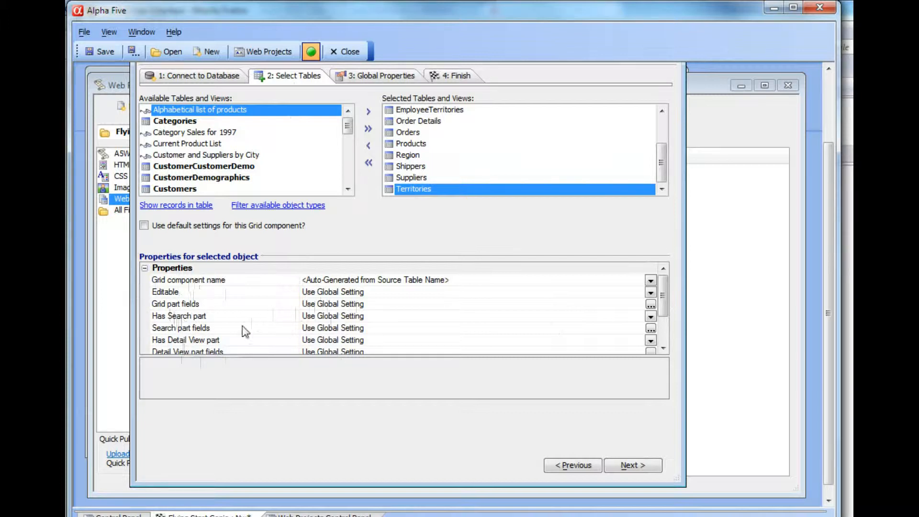
pyautogui.click(166, 291)
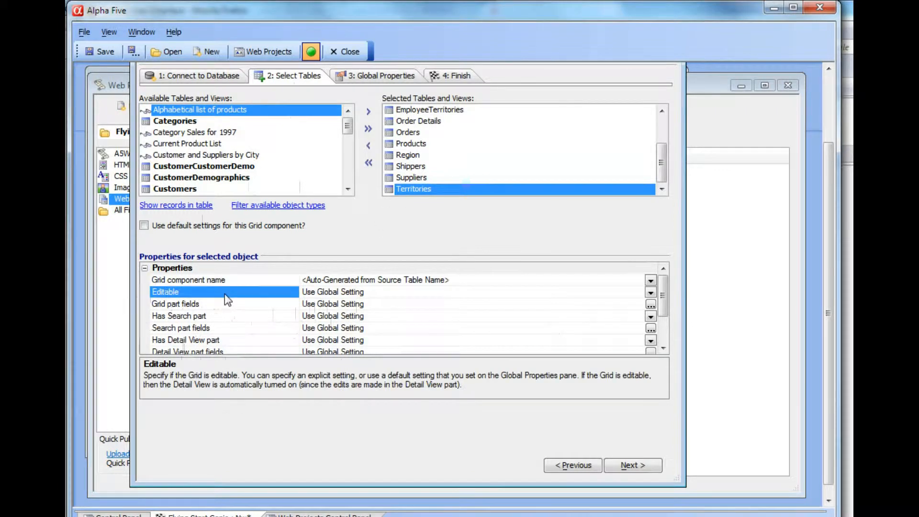
# Try setting the Territories grid's Editable option to No and to Yes, returning it to Use Global Setting.
pyautogui.click(650, 292)
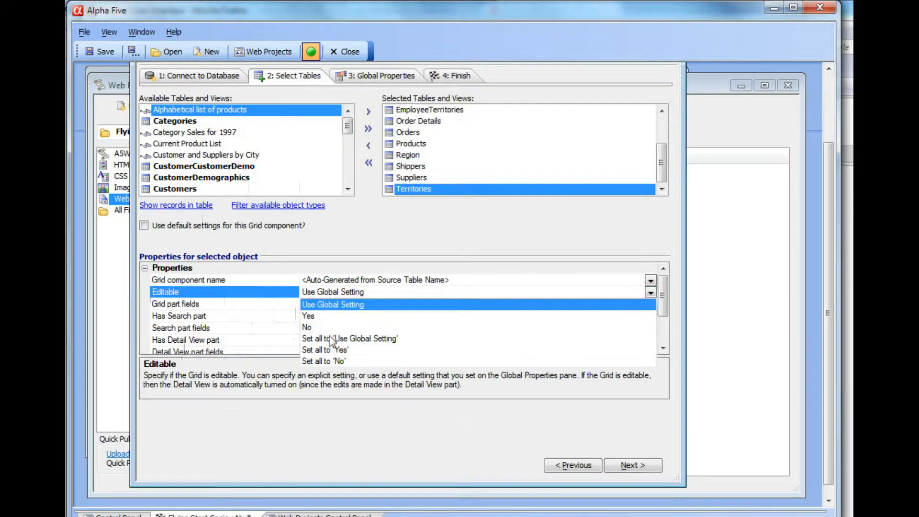
pyautogui.click(308, 327)
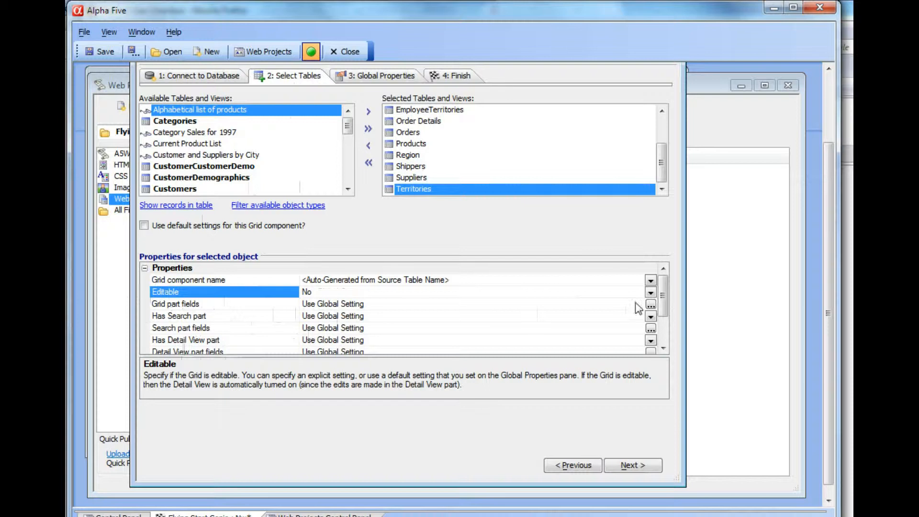
pyautogui.click(650, 292)
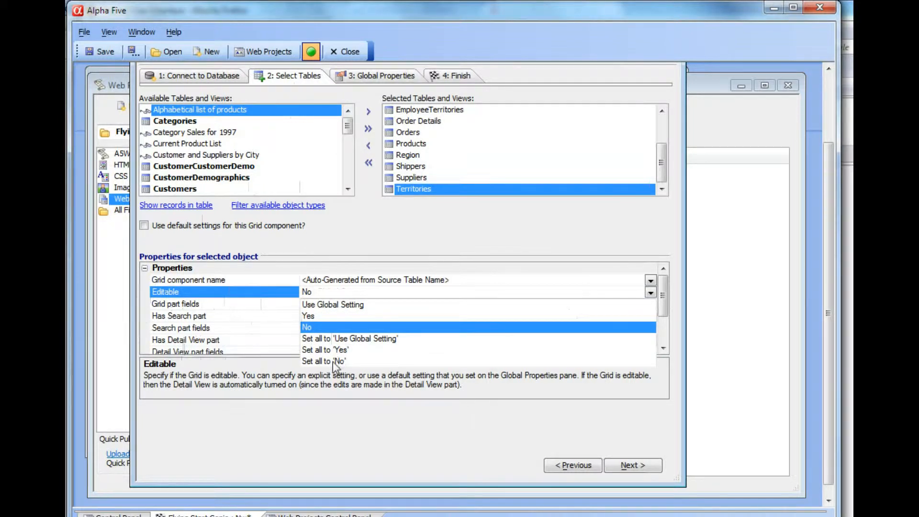
pyautogui.click(318, 315)
pyautogui.click(650, 293)
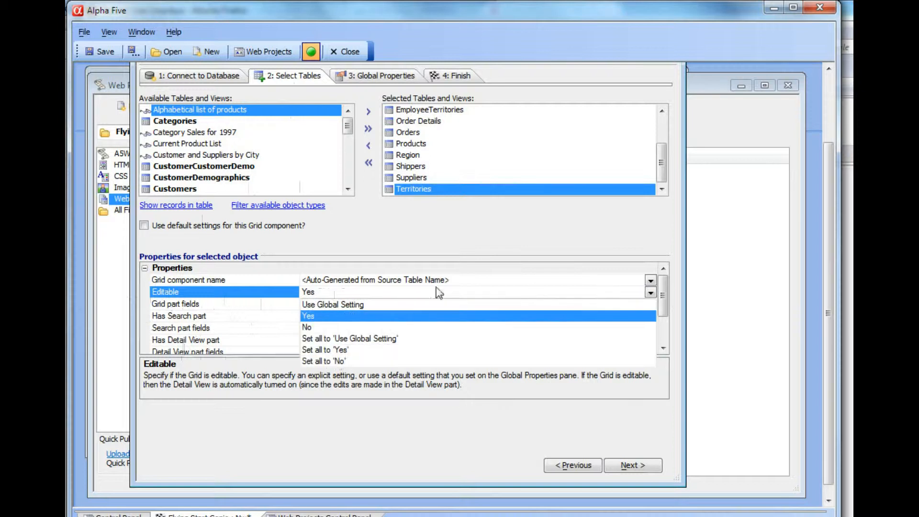
pyautogui.click(340, 304)
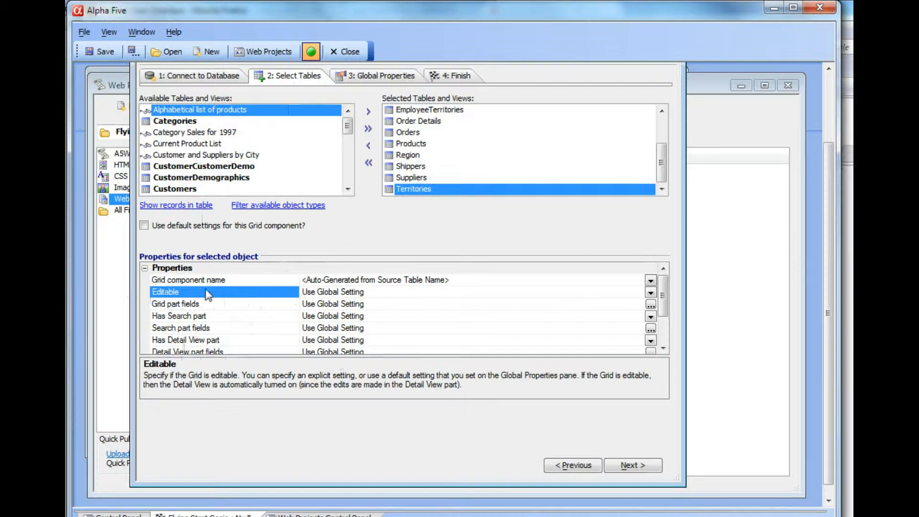
# Display the Global Settings on the Global Properties page, then return to the Select Tables page.
pyautogui.click(377, 76)
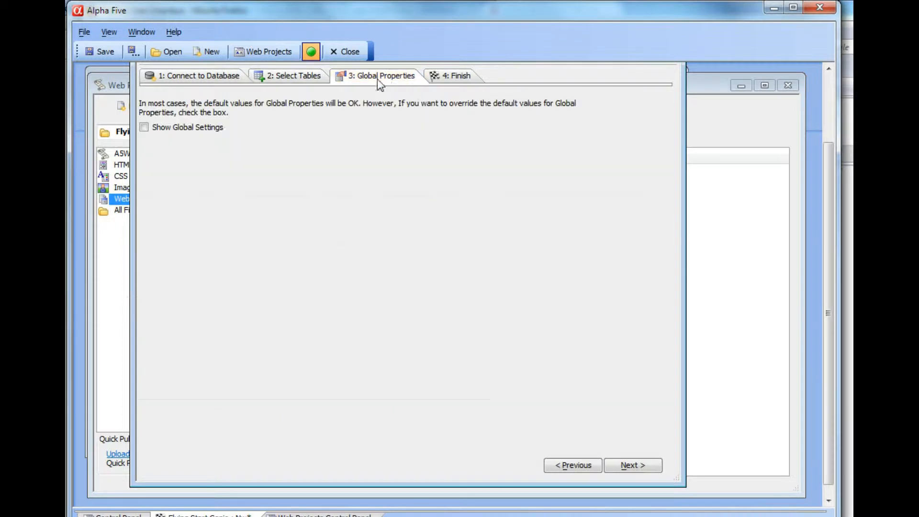
pyautogui.click(144, 127)
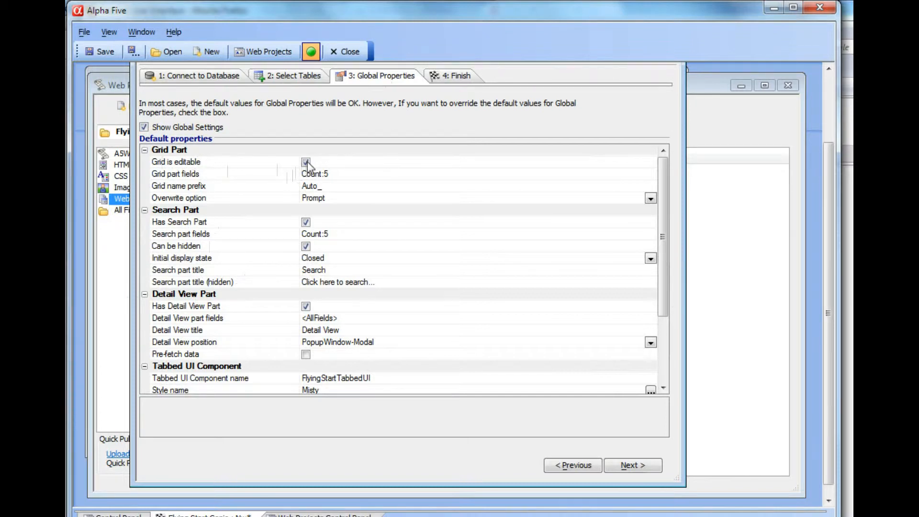
pyautogui.click(276, 76)
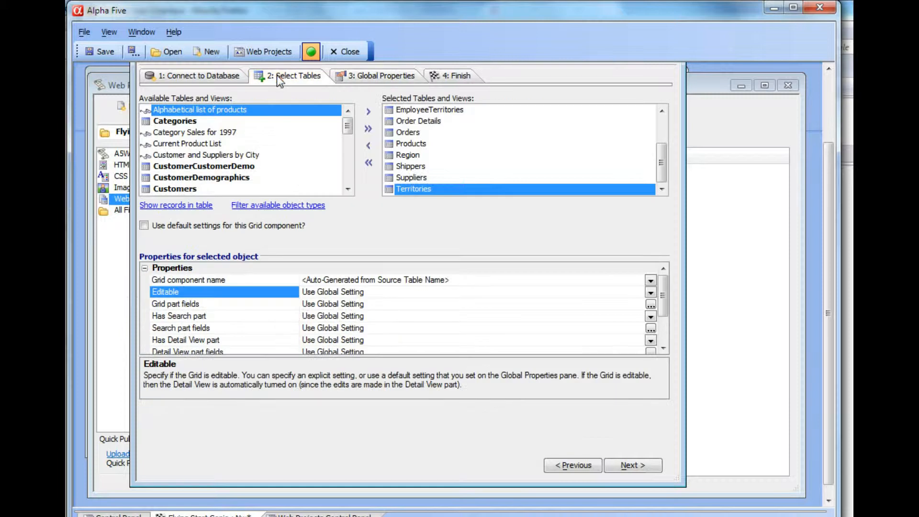